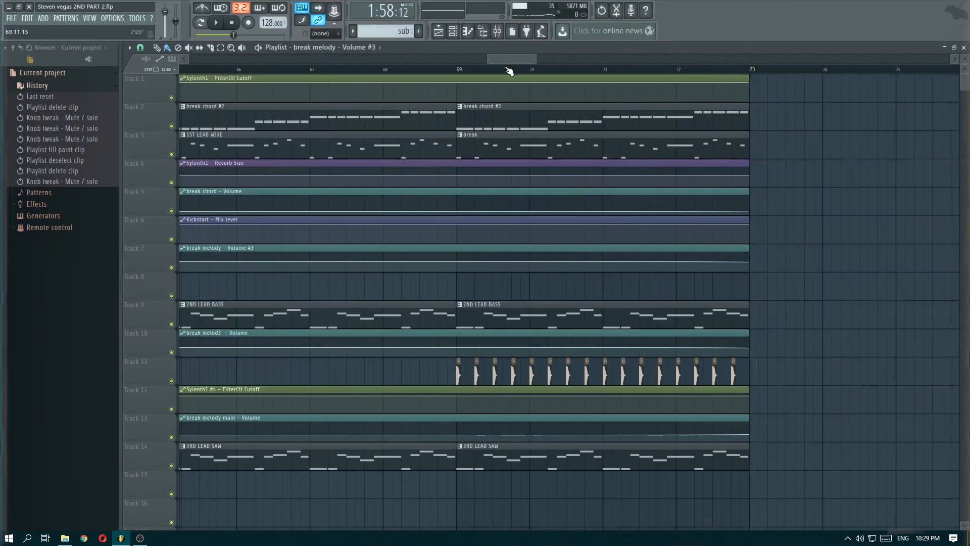
# Solo the first lead on track 3, re-enable its automation on tracks 4 and 5, and play it from bar 65.
pyautogui.scroll(-2, 510, 69)
pyautogui.click(242, 68)
pyautogui.rightClick(171, 155)
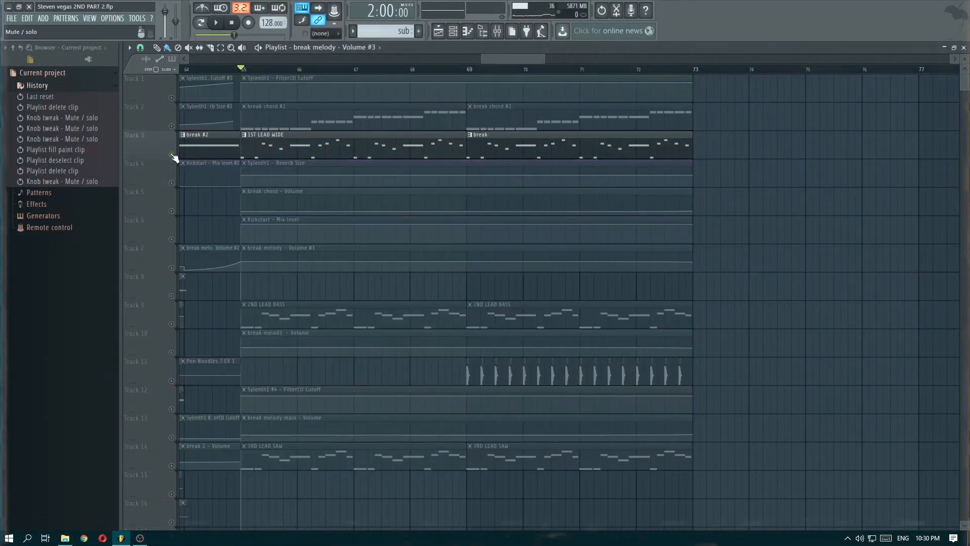
pyautogui.click(171, 183)
pyautogui.press('space')
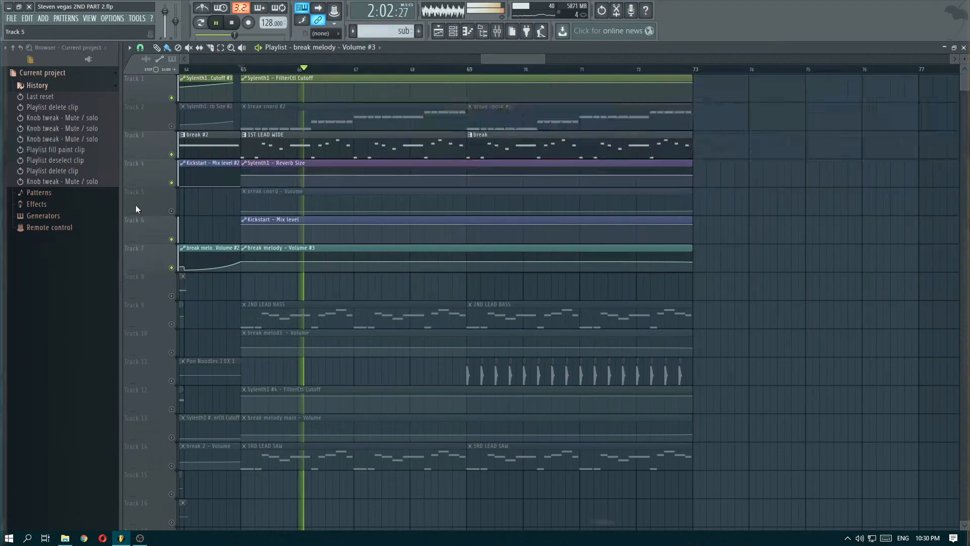
pyautogui.click(171, 211)
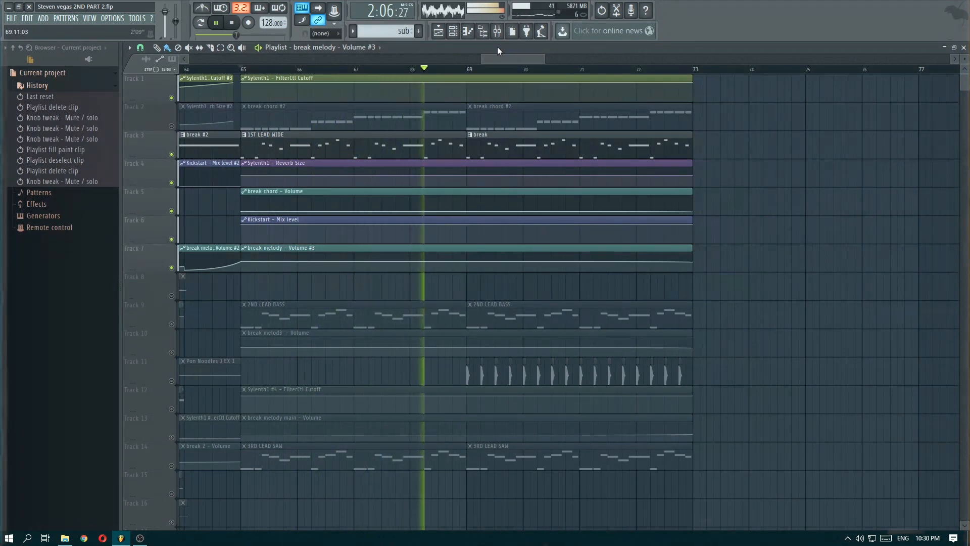
pyautogui.press('space')
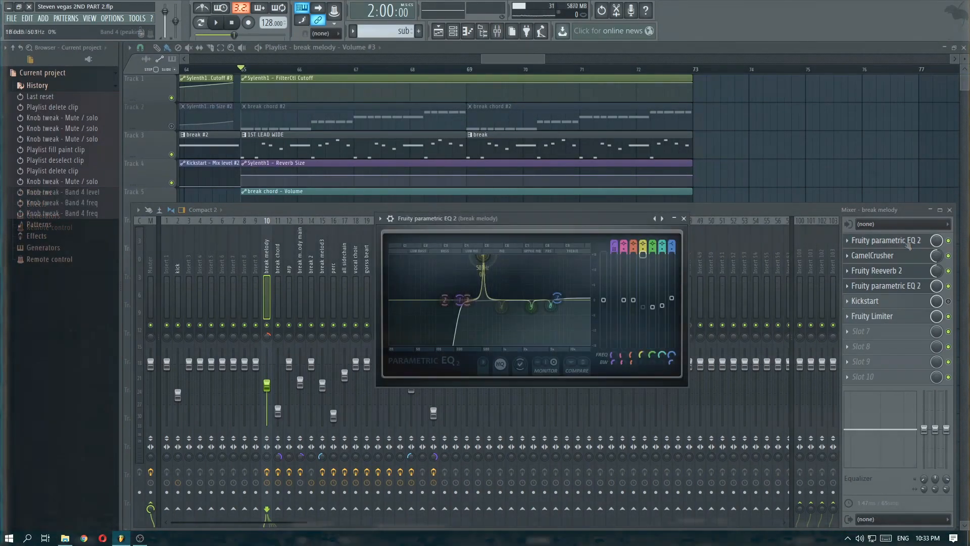
# Reduce bands 4 and 5 to small cuts in the first Fruity parametric EQ 2 on the break melody channel.
pyautogui.moveTo(517, 257); pyautogui.dragTo(503, 292)
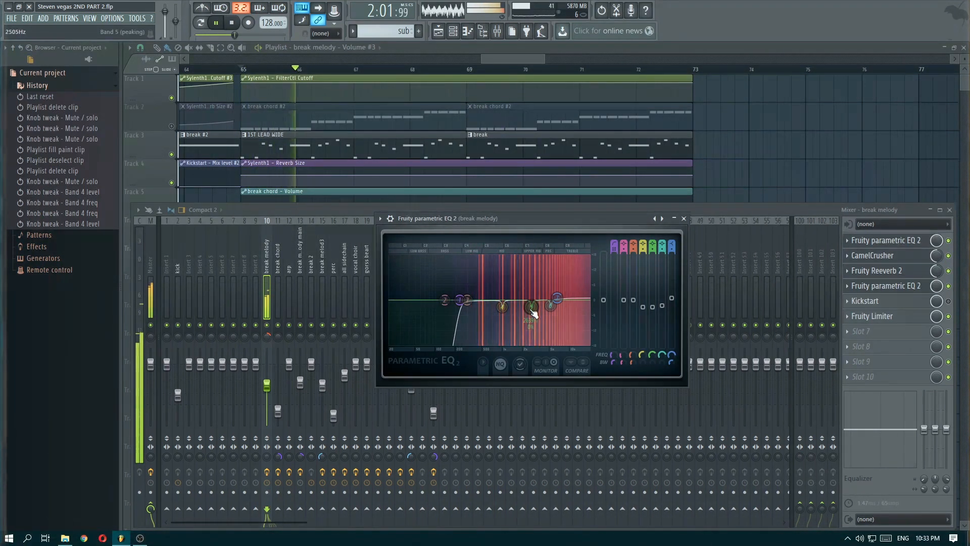
pyautogui.moveTo(531, 307)
pyautogui.mouseDown()
pyautogui.moveTo(531, 259)
pyautogui.moveTo(531, 305)
pyautogui.mouseUp()
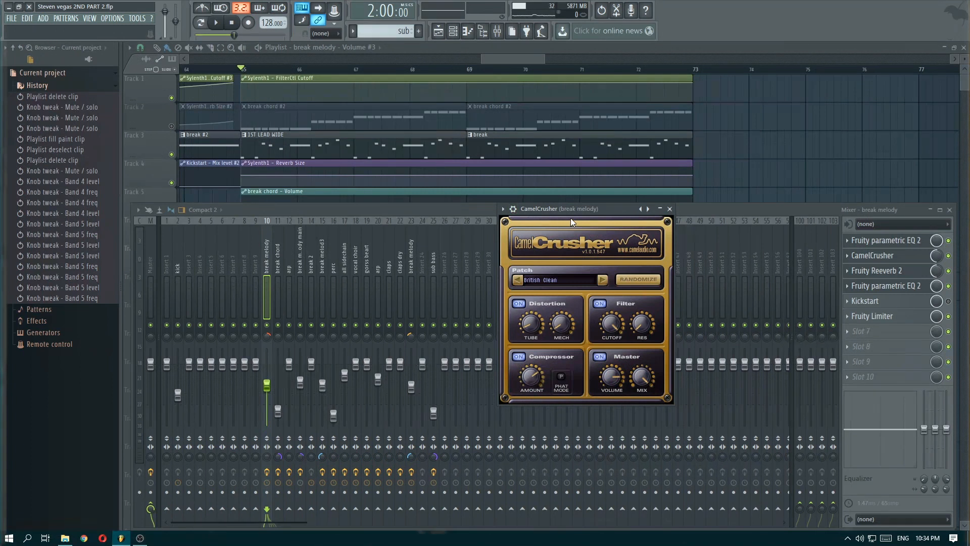
# Look through the plugins available as replacements for CamelCrusher in effect slot 2.
pyautogui.click(788, 209)
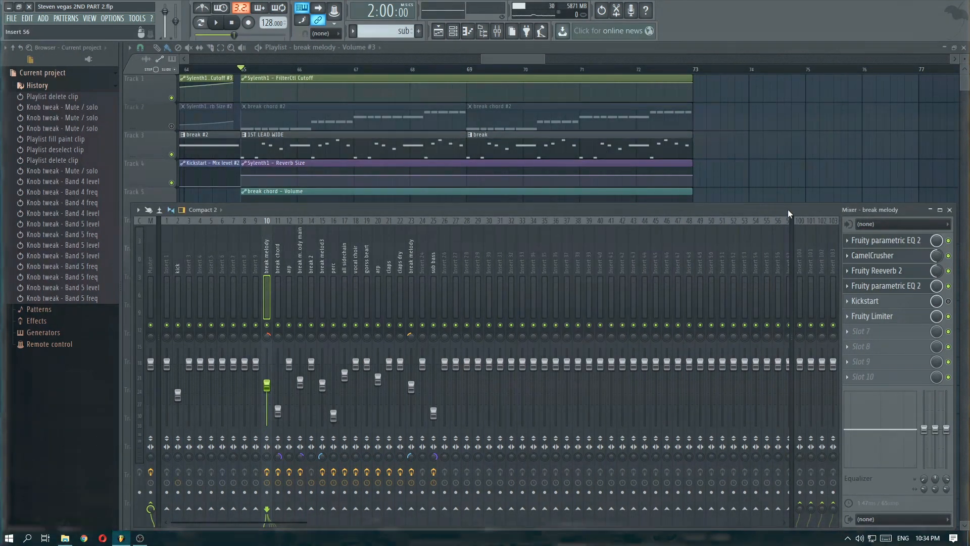
pyautogui.click(847, 255)
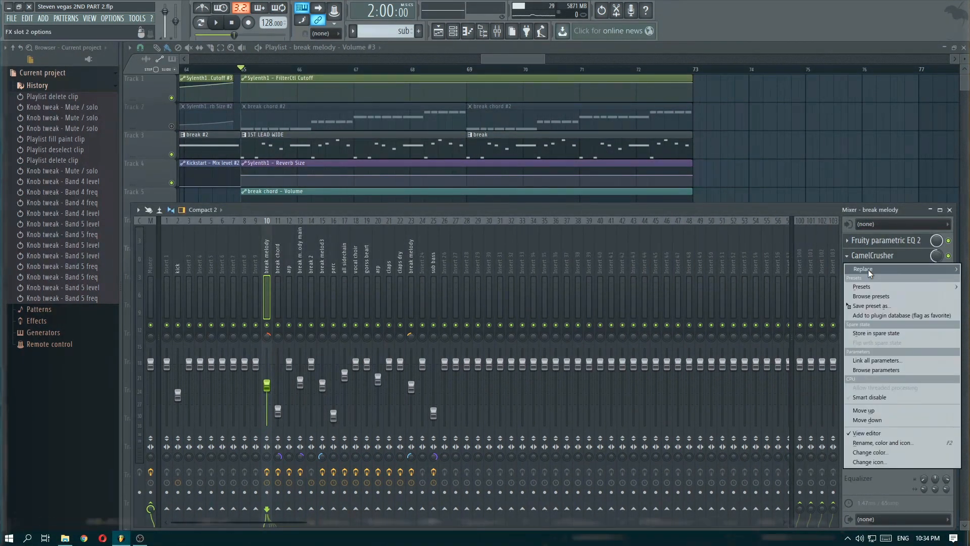
pyautogui.moveTo(868, 269)
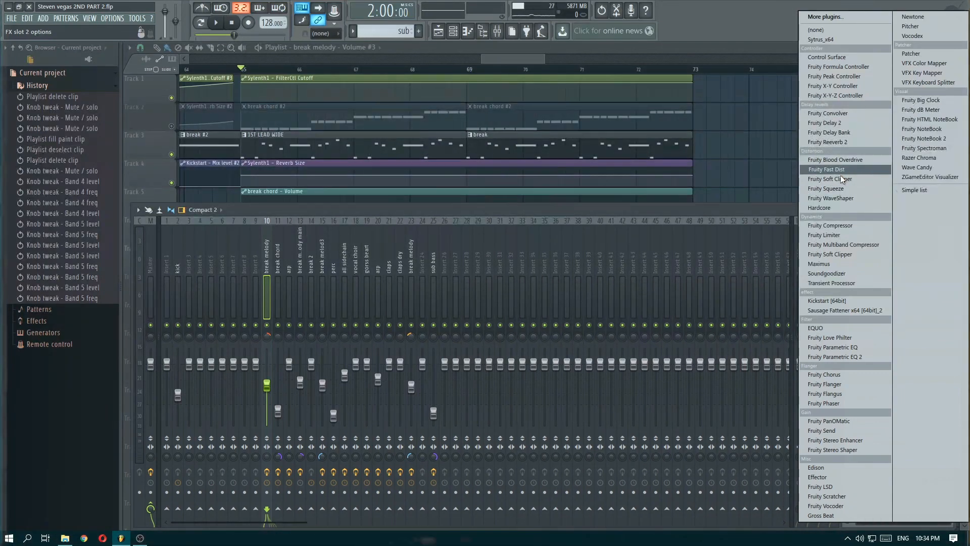
pyautogui.click(765, 206)
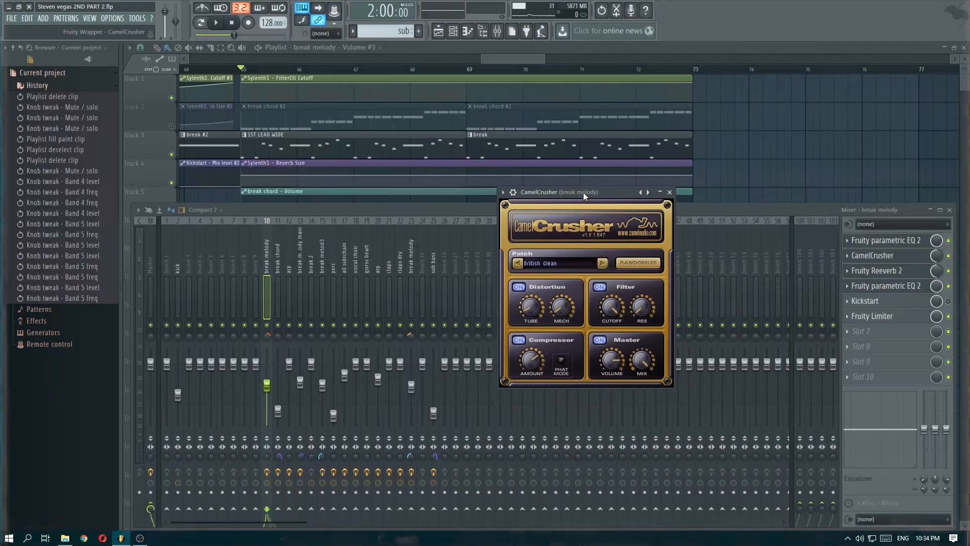
# Adjust CamelCrusher's tube distortion on the break melody channel and fine-tune the effect's mix level during playback.
pyautogui.moveTo(583, 192); pyautogui.dragTo(583, 186)
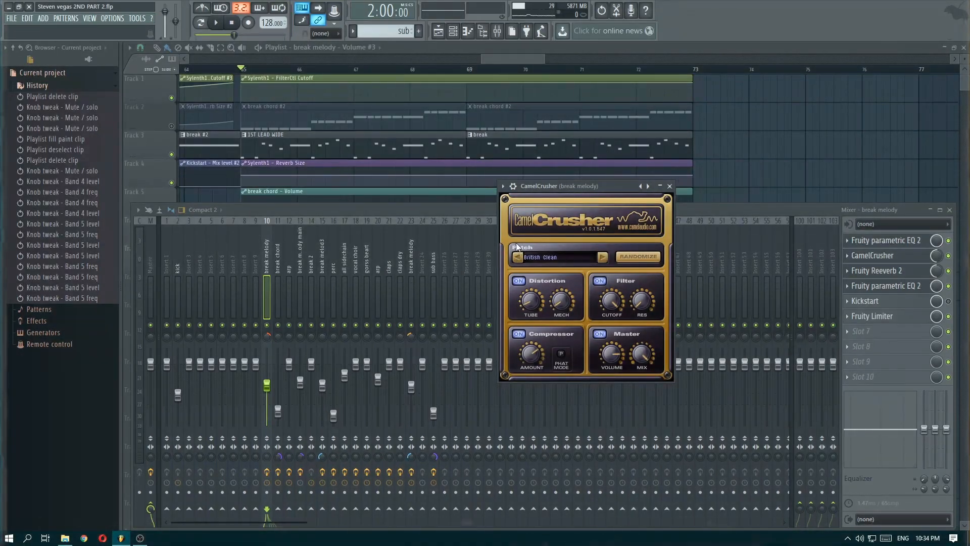
pyautogui.moveTo(531, 301)
pyautogui.mouseDown()
pyautogui.moveTo(545, 244)
pyautogui.moveTo(530, 303)
pyautogui.mouseUp()
pyautogui.click(531, 302)
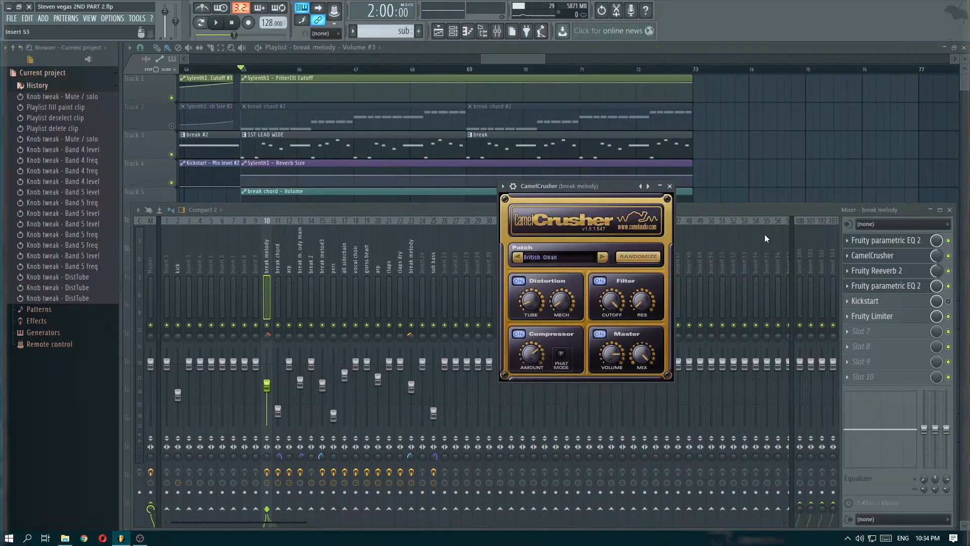
pyautogui.click(941, 262)
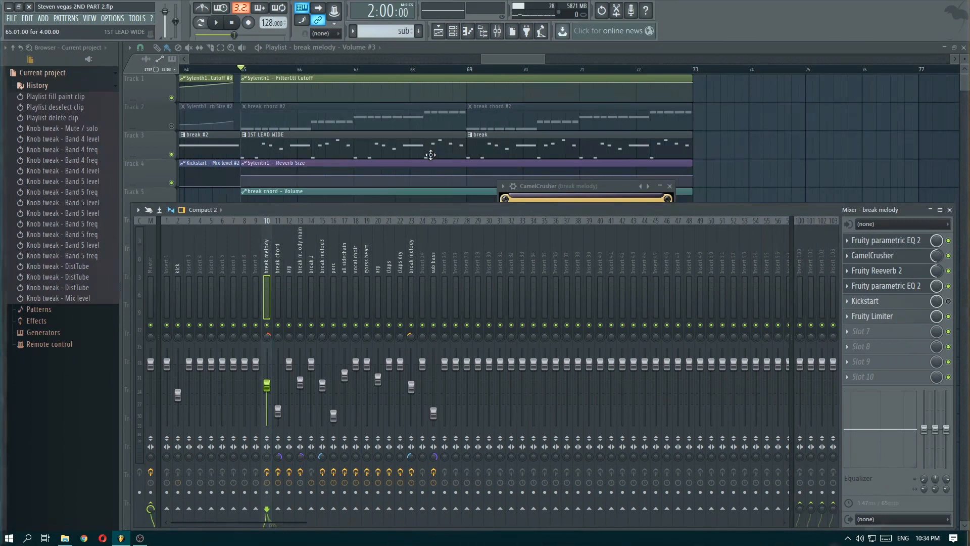
pyautogui.press('space')
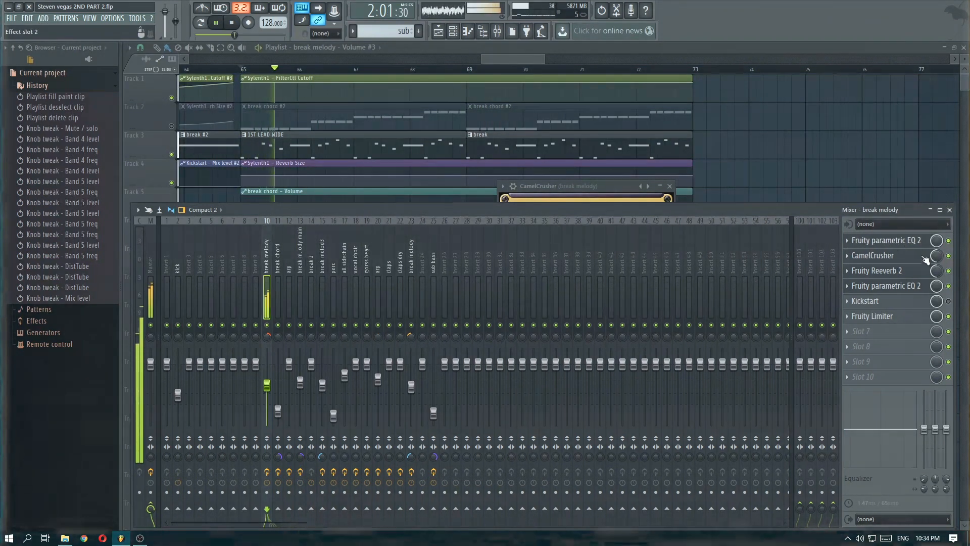
pyautogui.moveTo(928, 264); pyautogui.dragTo(928, 259)
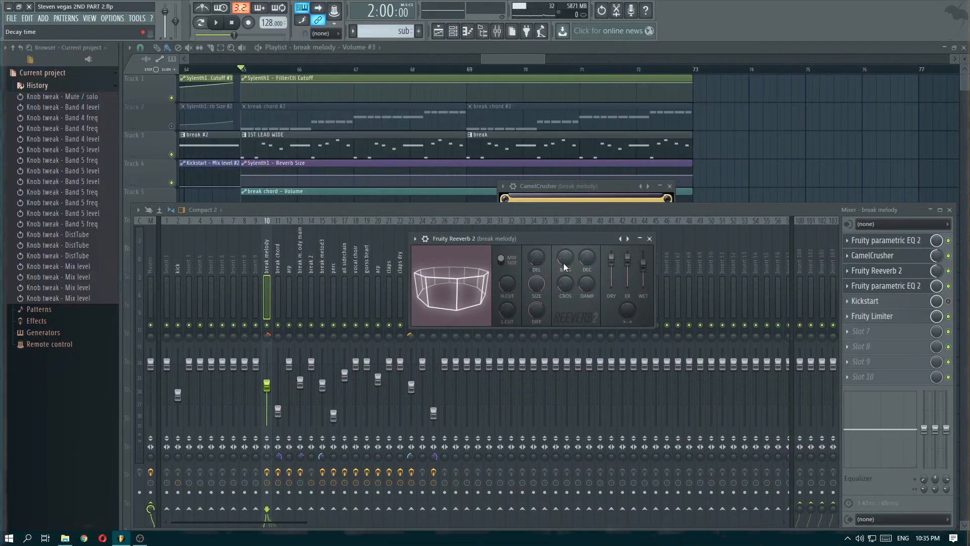
# Examine the Fruity Reeverb 2 settings and its preset list on the break melody channel.
pyautogui.moveTo(515, 239); pyautogui.dragTo(533, 215)
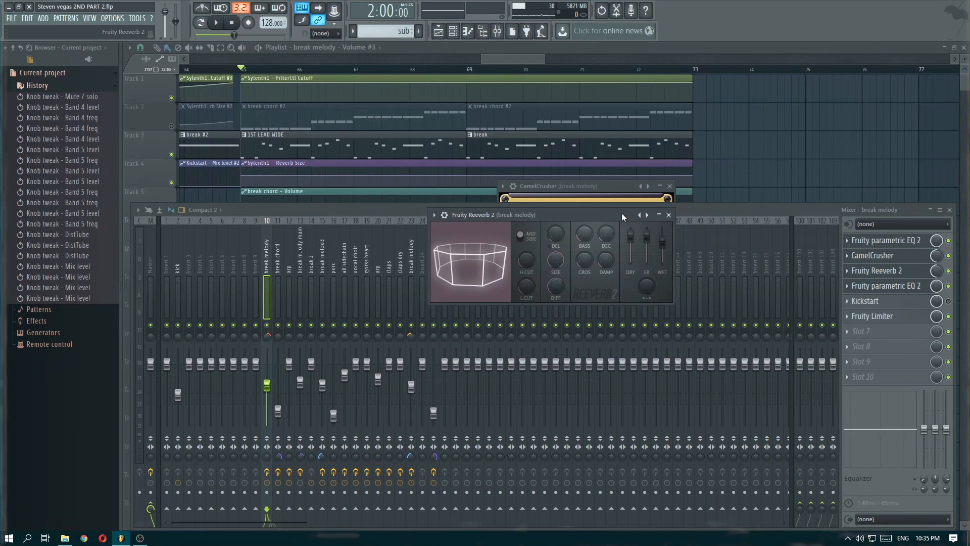
pyautogui.rightClick(645, 216)
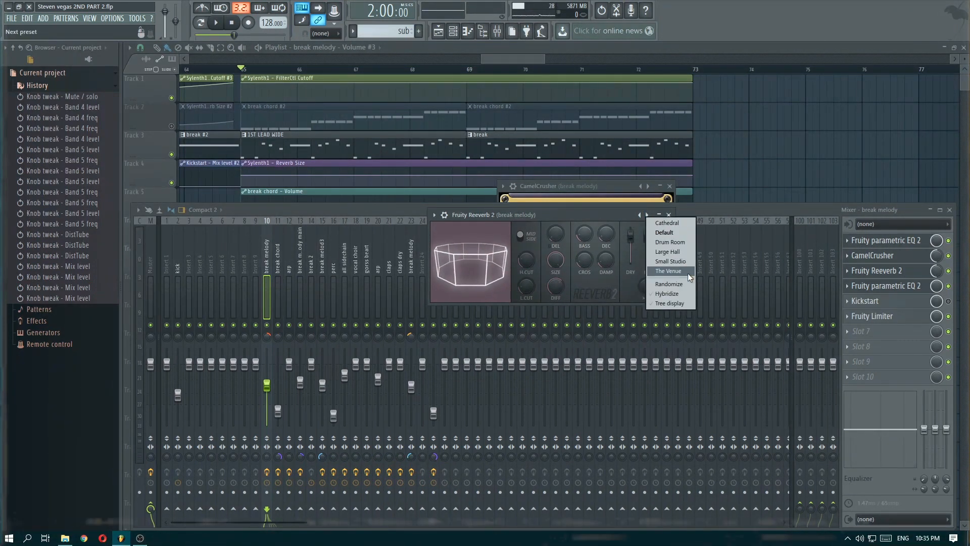
pyautogui.click(608, 211)
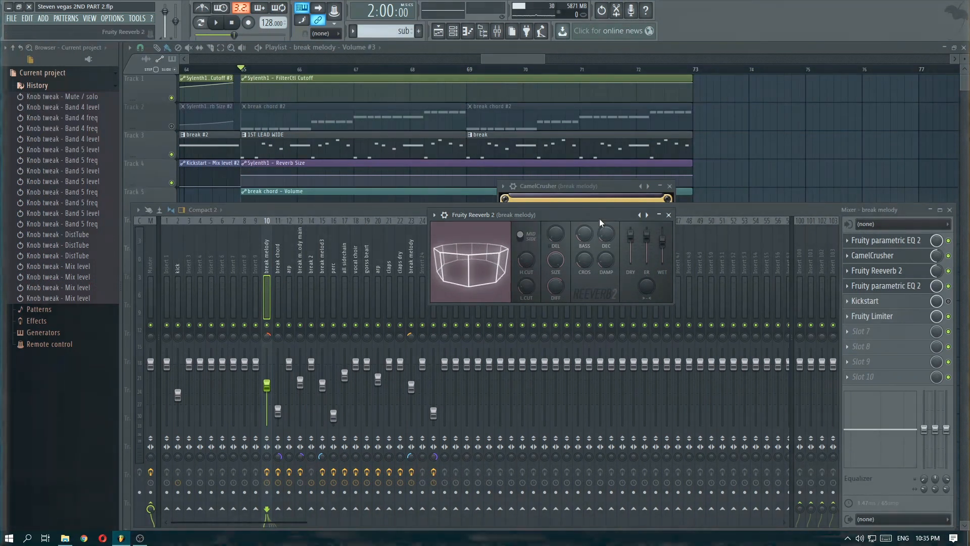
pyautogui.moveTo(599, 218); pyautogui.dragTo(599, 226)
pyautogui.click(648, 224)
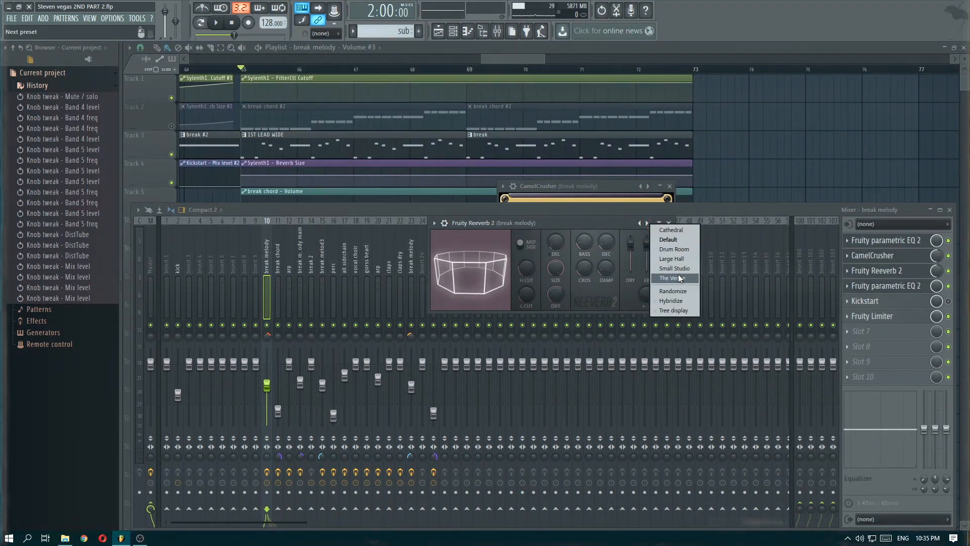
pyautogui.click(596, 223)
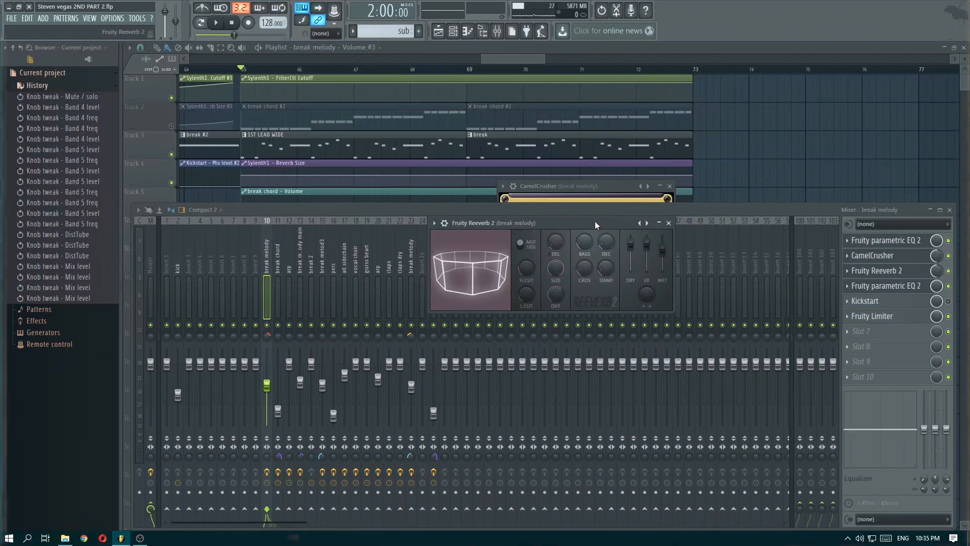
pyautogui.moveTo(594, 224); pyautogui.dragTo(586, 210)
pyautogui.click(695, 213)
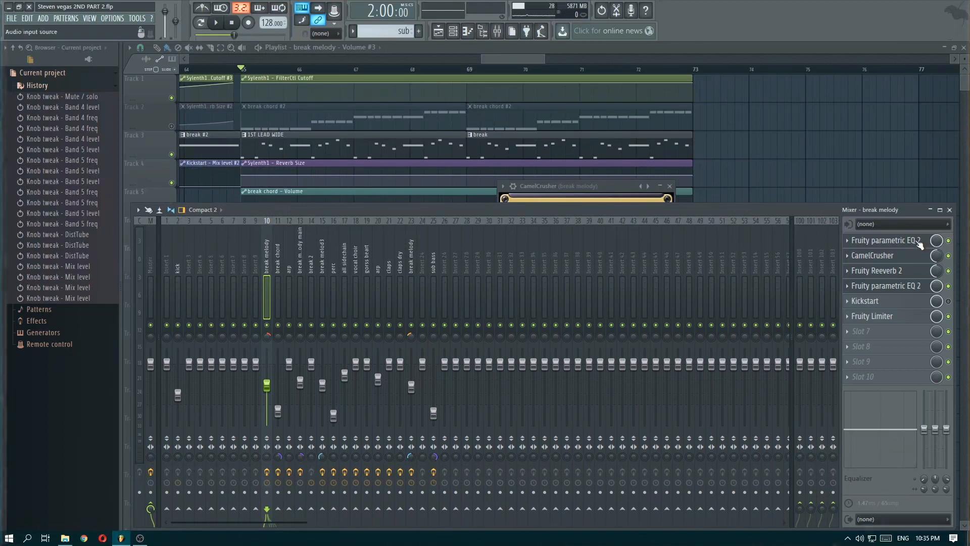
pyautogui.click(908, 272)
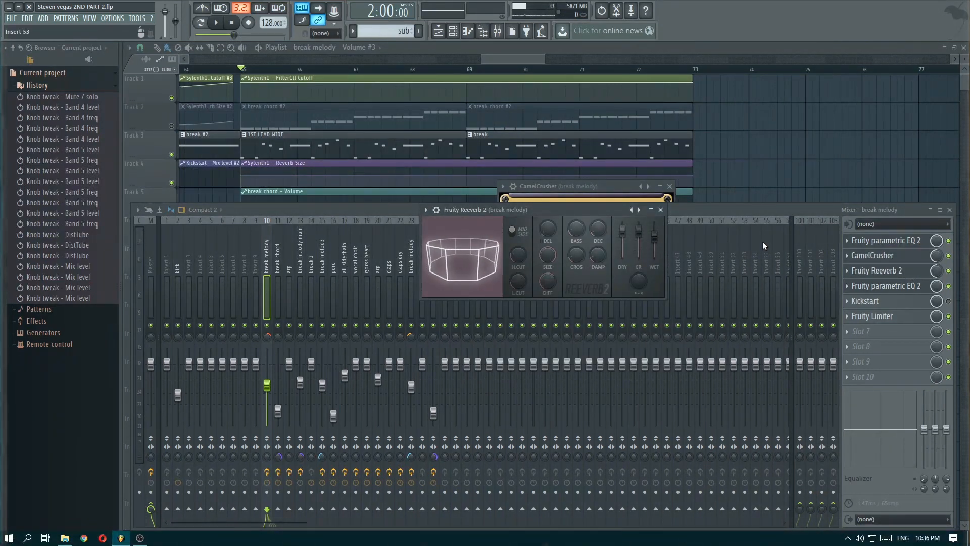
pyautogui.click(889, 270)
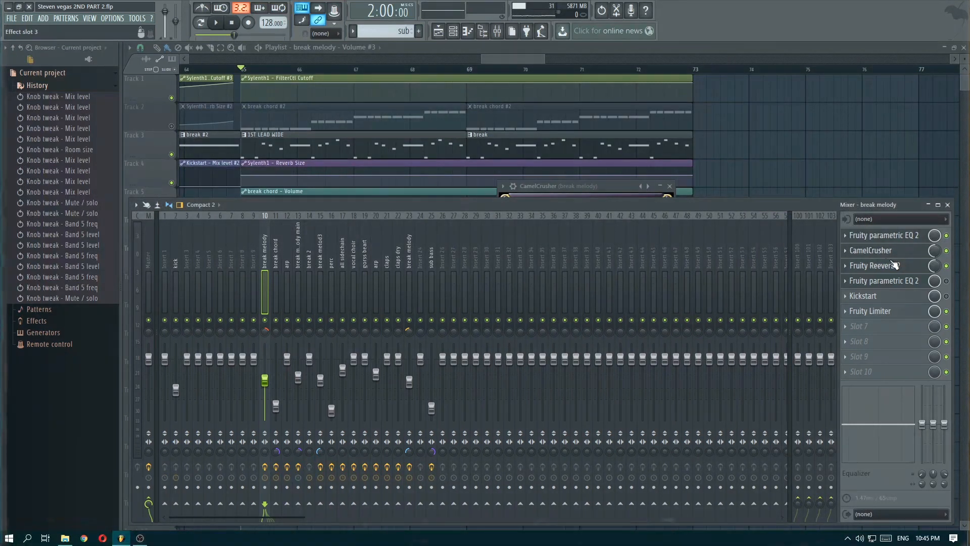
# Solo only track 3 in the playlist, without its automation tracks, and play it from bar 65.
pyautogui.press('F5')
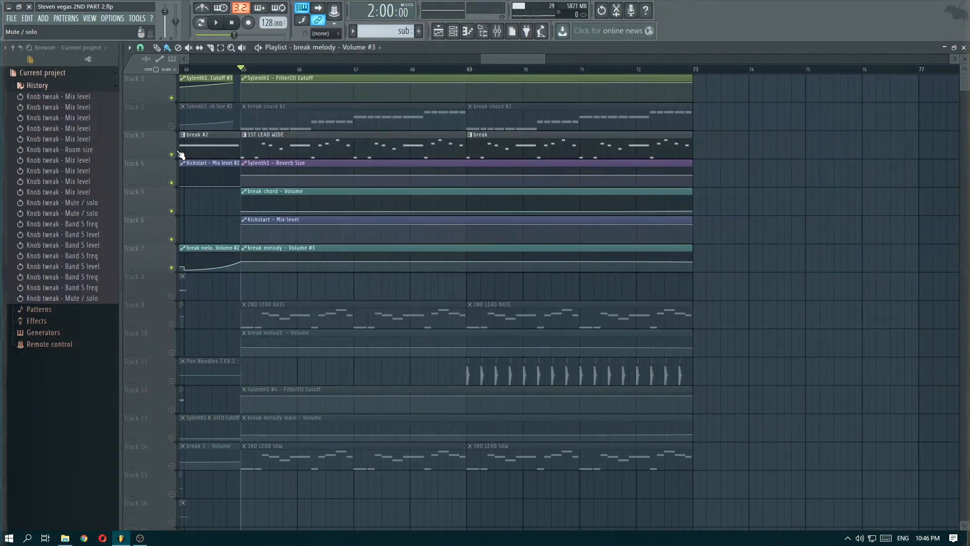
pyautogui.rightClick(172, 154)
pyautogui.press('space')
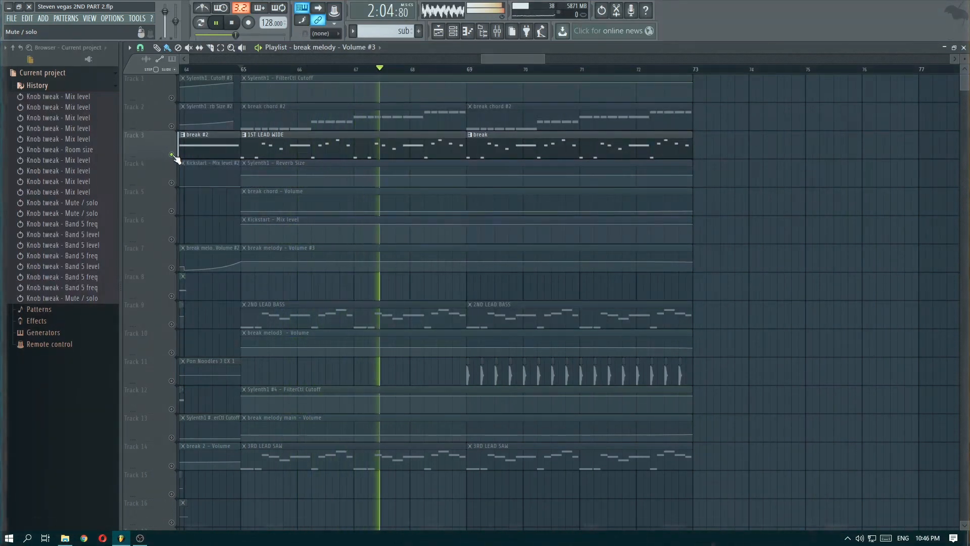
pyautogui.press('space')
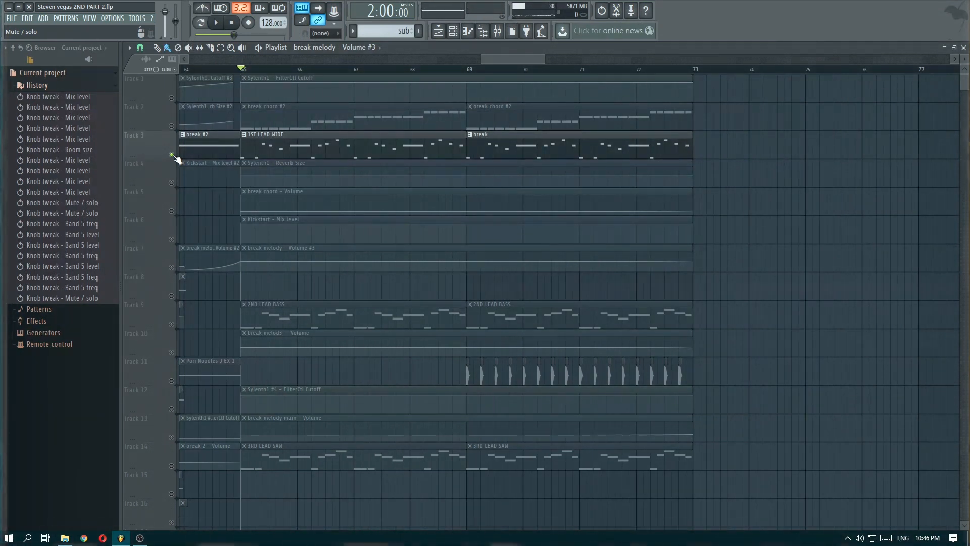
# Check the soloed lead's spectrum in the first Fruity parametric EQ 2 of the break melody channel during playback.
pyautogui.click(497, 31)
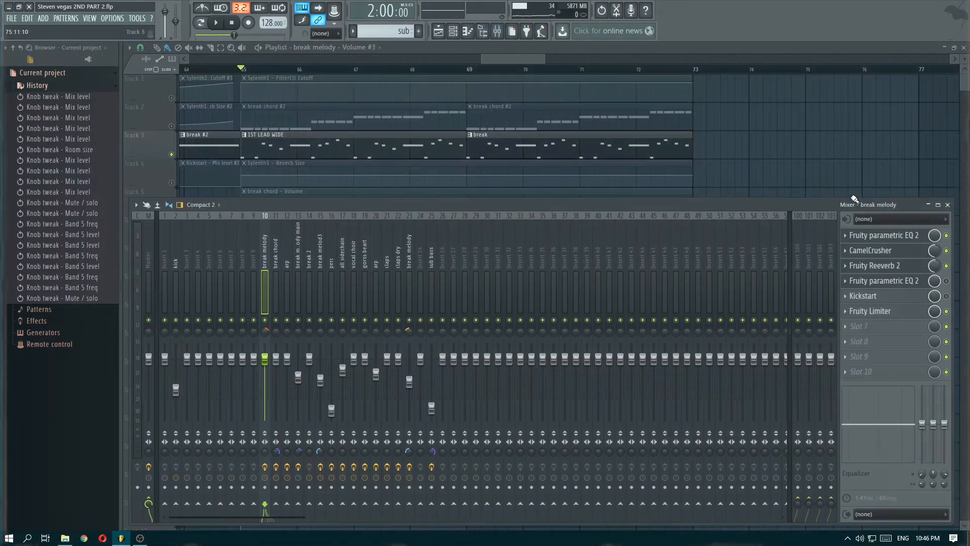
pyautogui.click(910, 235)
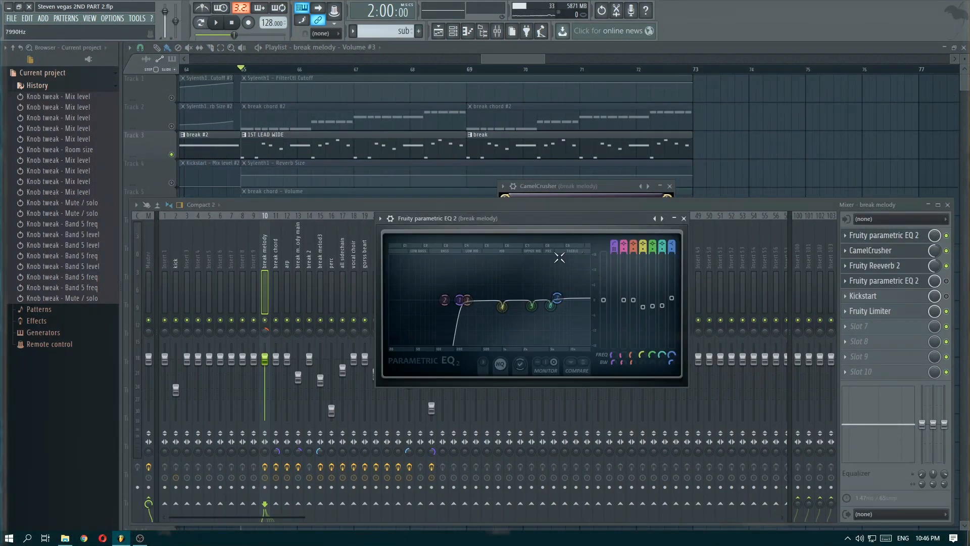
pyautogui.press('space')
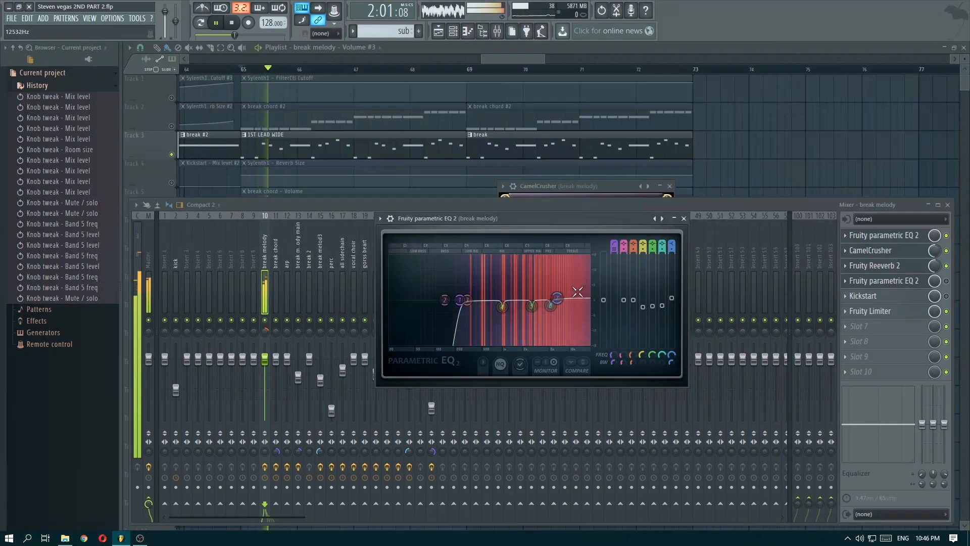
pyautogui.press('space')
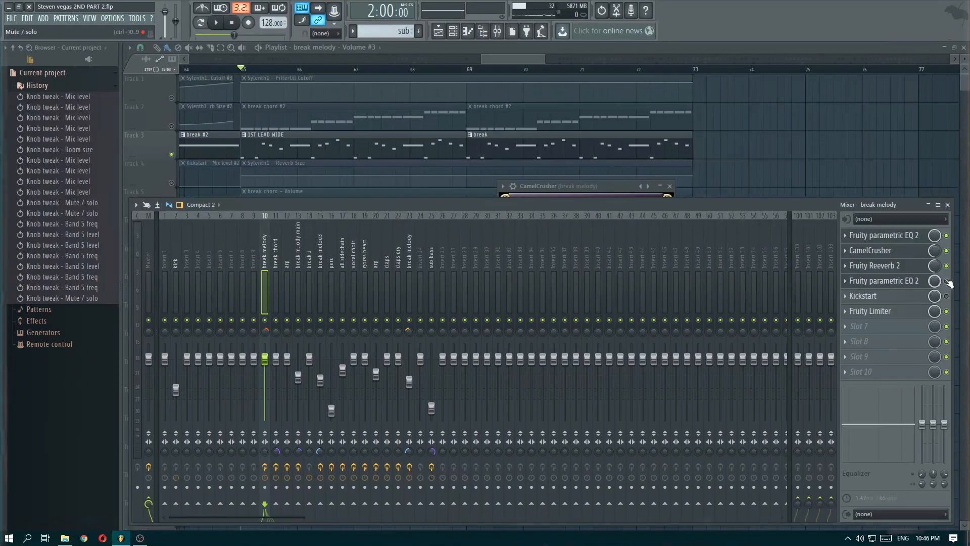
# Tune band 5 of the second Fruity parametric EQ 2 to a narrow cut at about 5.7 kHz.
pyautogui.click(875, 281)
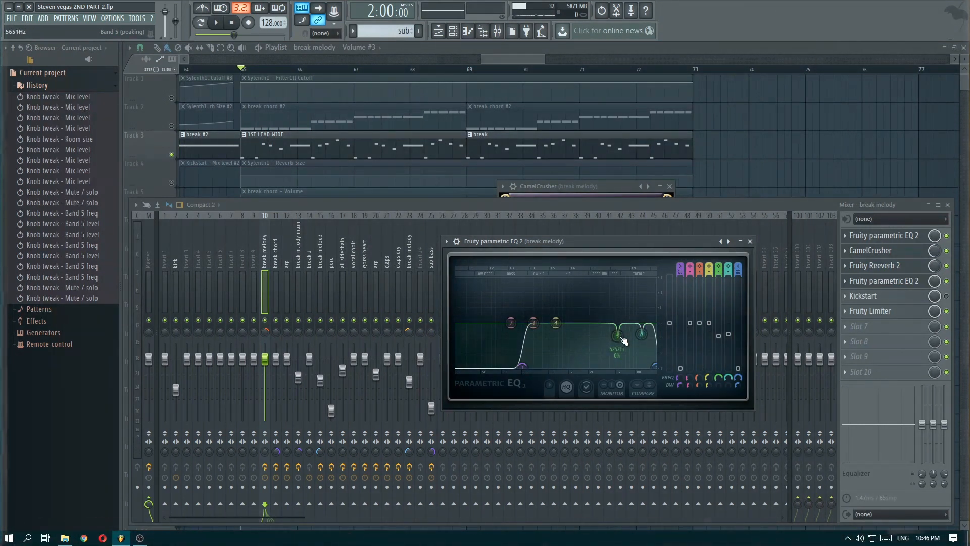
pyautogui.moveTo(617, 335)
pyautogui.mouseDown()
pyautogui.moveTo(618, 306)
pyautogui.moveTo(624, 339)
pyautogui.mouseUp()
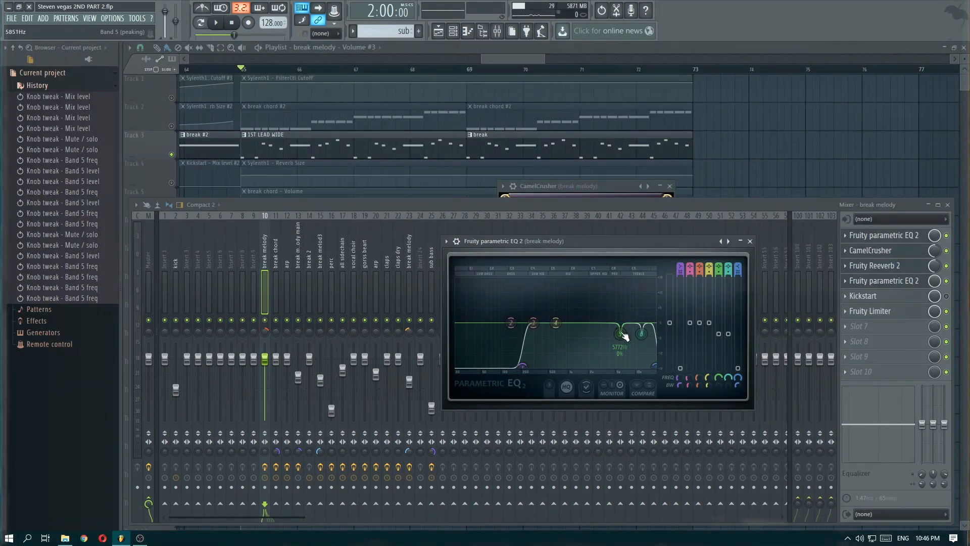
pyautogui.moveTo(622, 334); pyautogui.dragTo(617, 304)
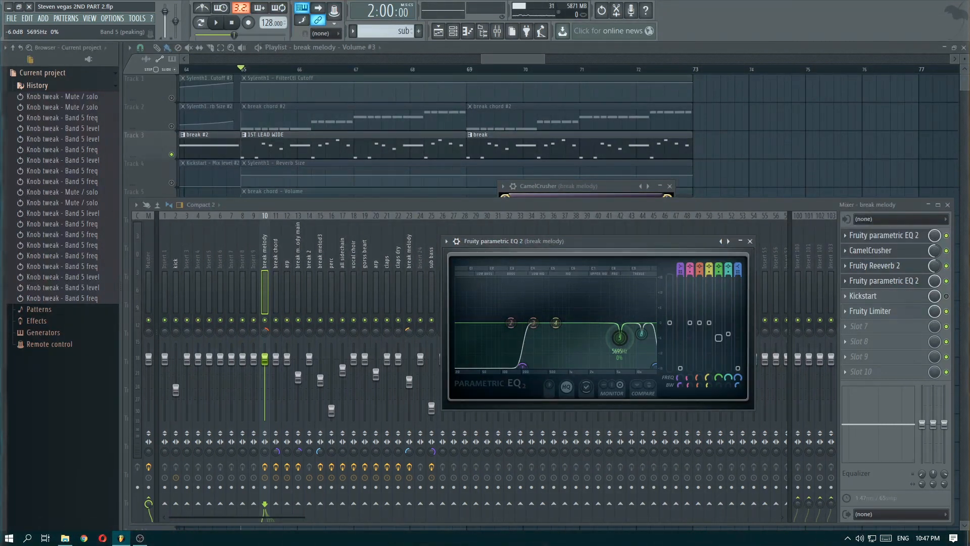
pyautogui.moveTo(619, 337); pyautogui.dragTo(620, 334)
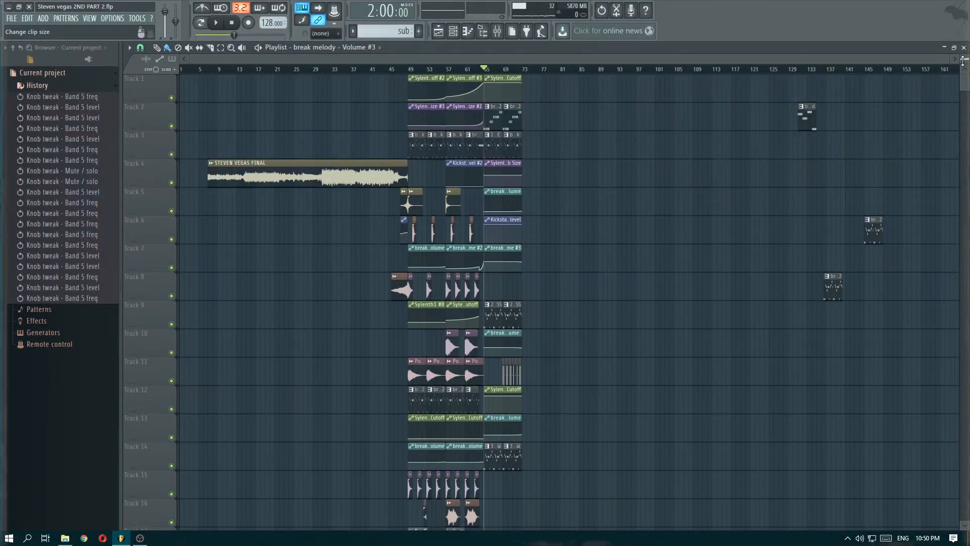
# Reduce the playlist's track height and examine the arrangement around bars 47 to 73.
pyautogui.moveTo(963, 60); pyautogui.dragTo(963, 71)
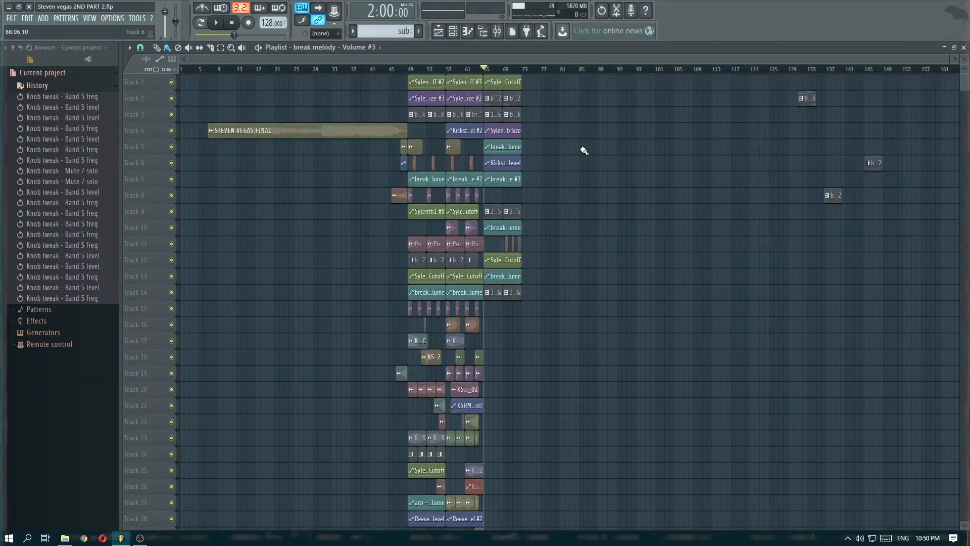
pyautogui.scroll(5, 481, 70)
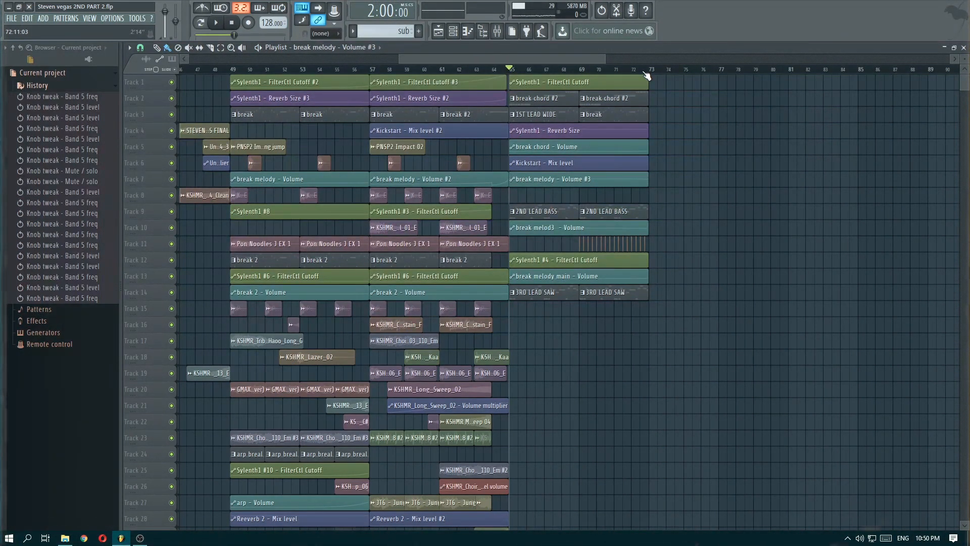
pyautogui.scroll(2, 647, 76)
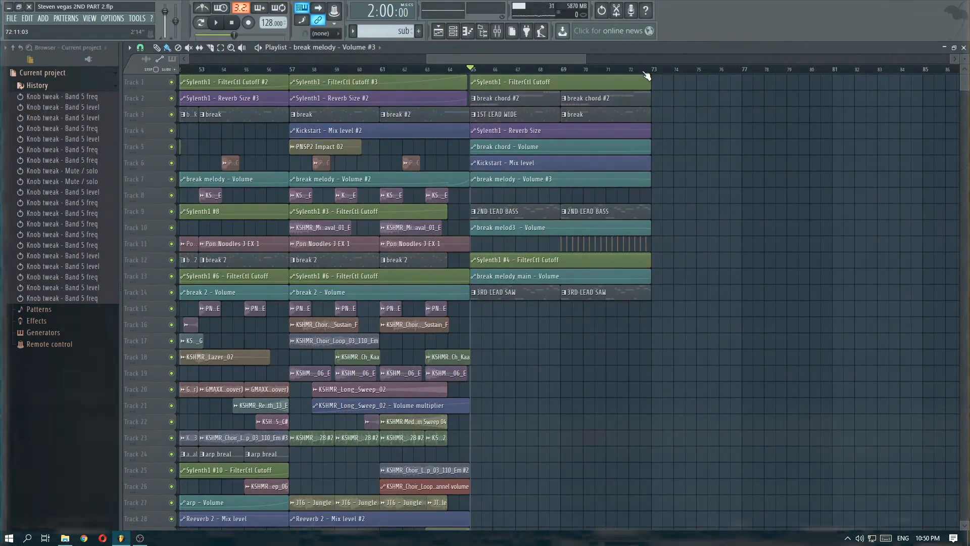
pyautogui.scroll(-2, 647, 76)
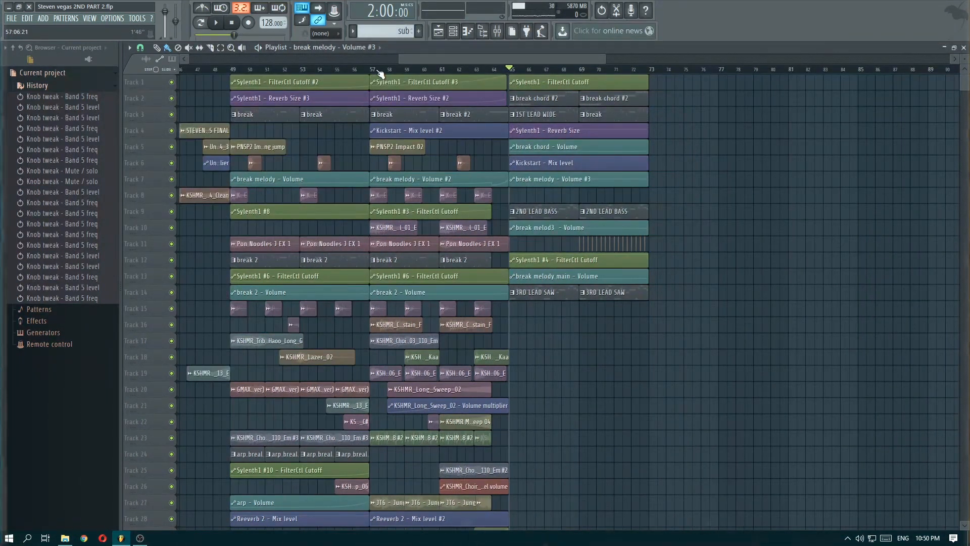